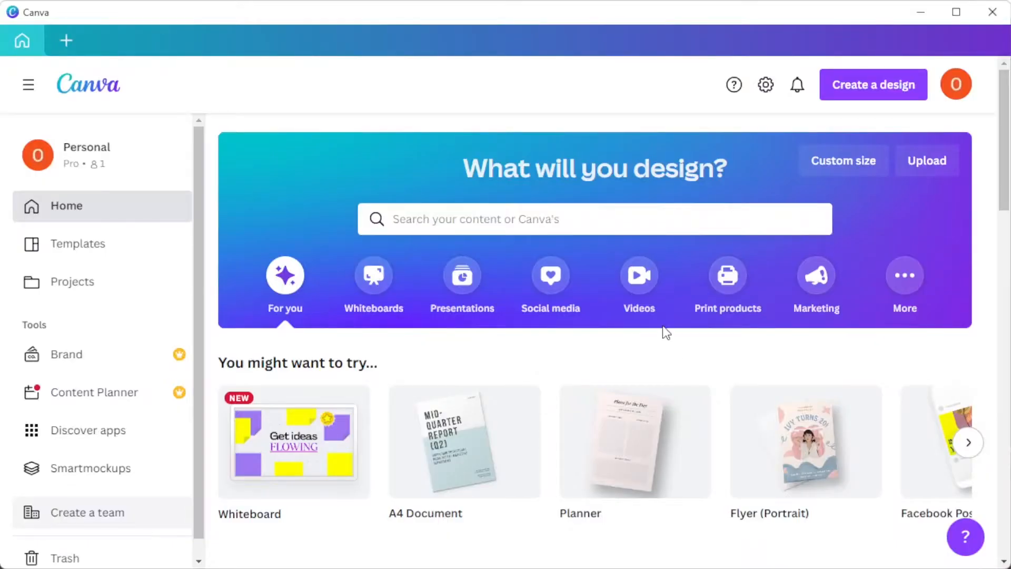
# - Search Canva's templates for 'postcard' and show the results
pyautogui.click(627, 227)
pyautogui.write('po')
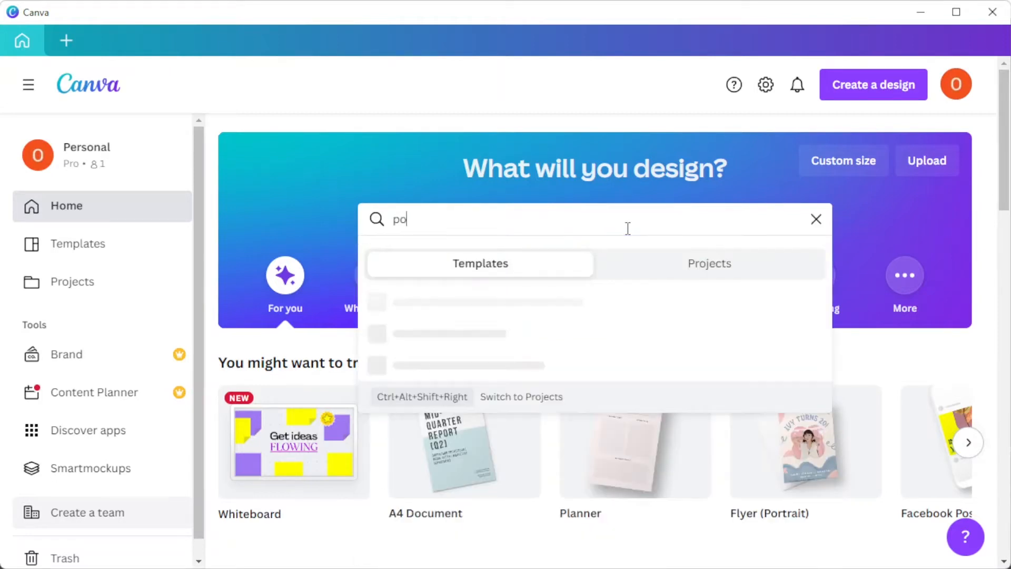
pyautogui.write('stcard')
pyautogui.press('Return')
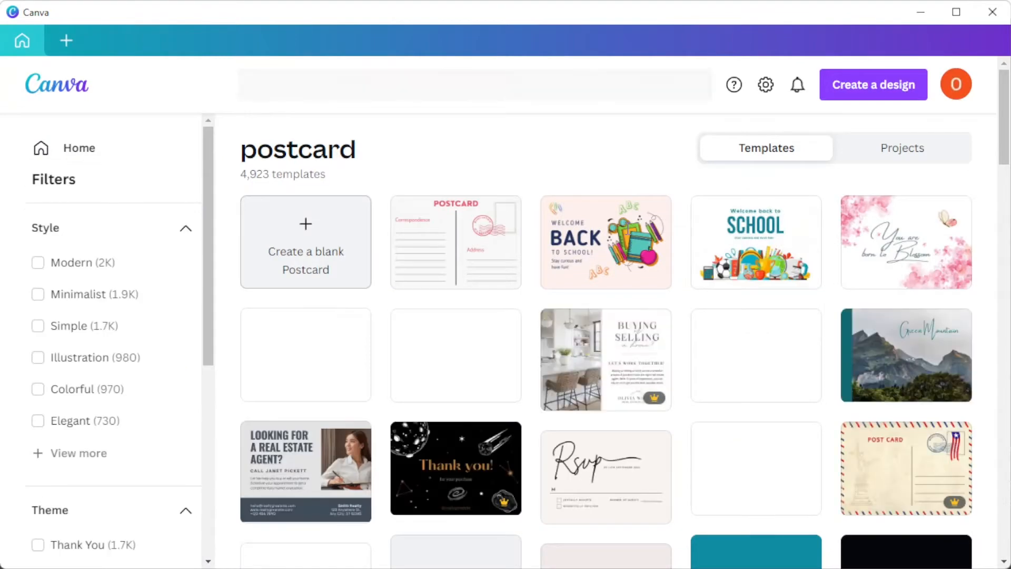
pyautogui.scroll(-2, 607, 256)
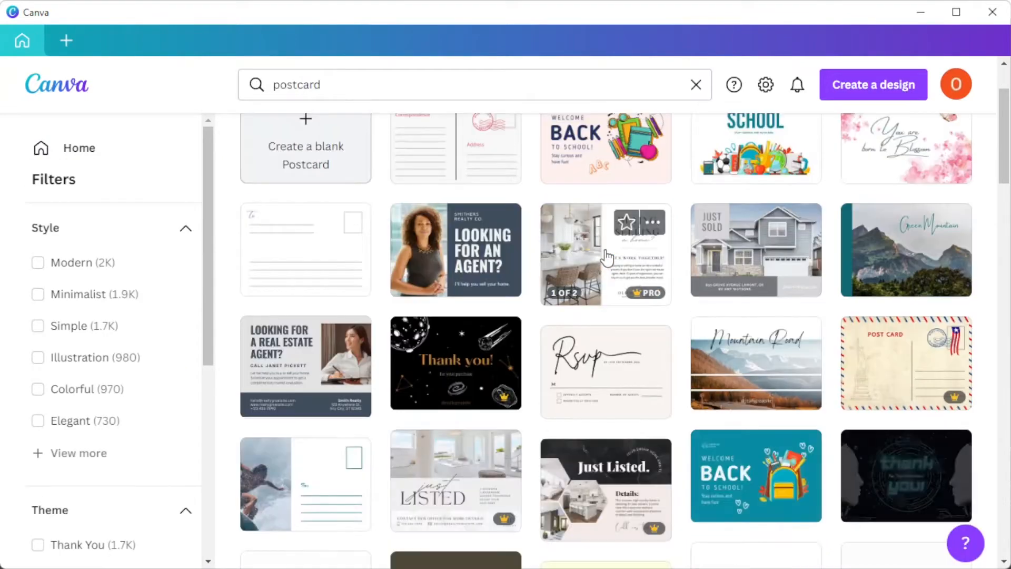
pyautogui.scroll(-2, 607, 256)
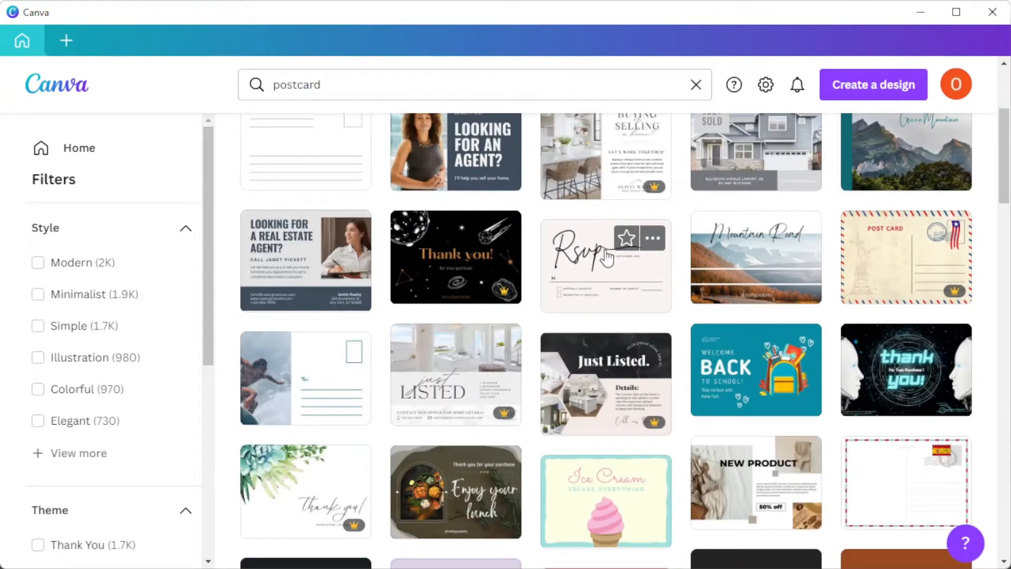
pyautogui.scroll(-2, 606, 256)
pyautogui.scroll(-2, 607, 259)
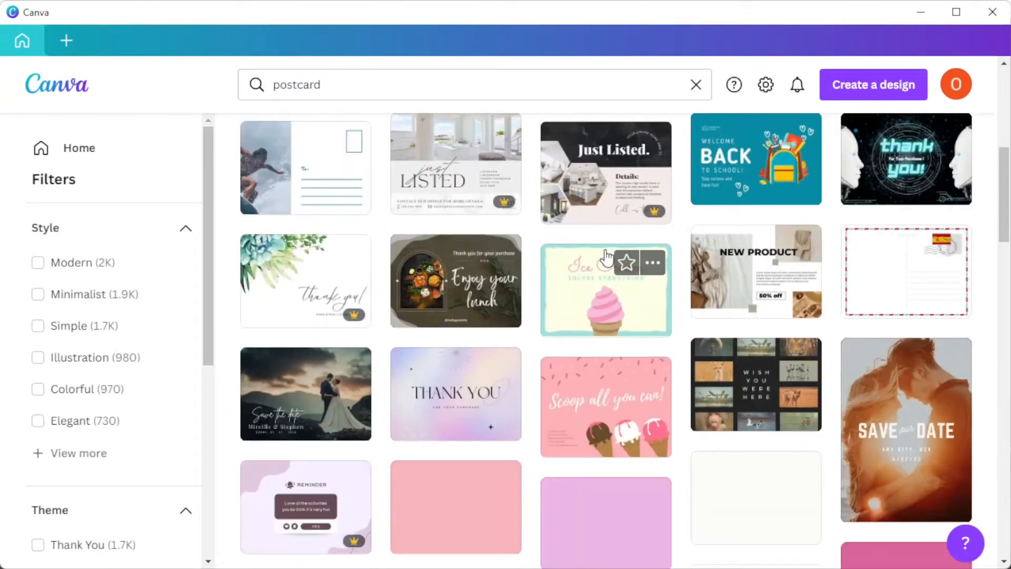
pyautogui.scroll(6, 607, 257)
pyautogui.scroll(2, 607, 256)
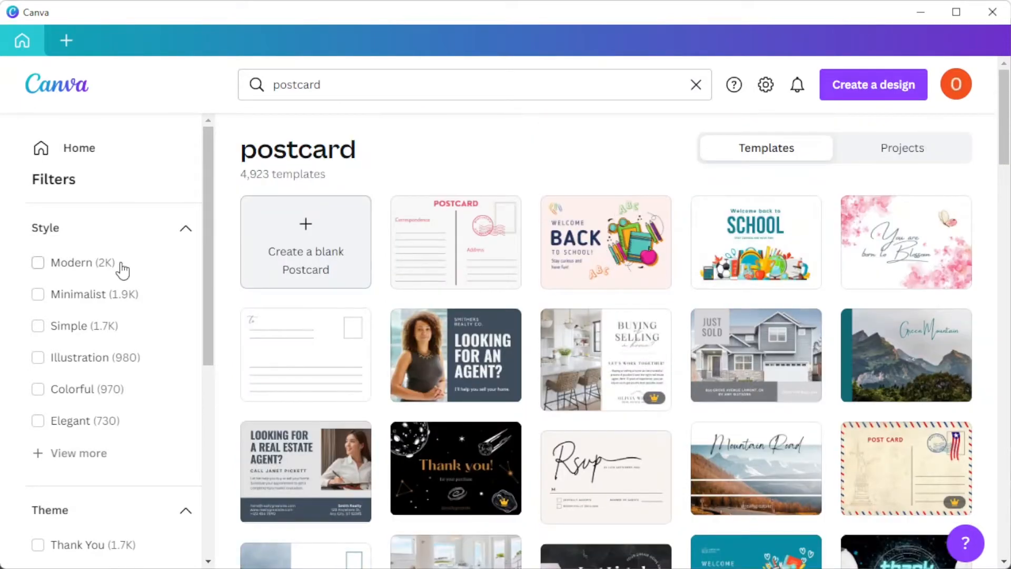
pyautogui.scroll(-3, 95, 273)
pyautogui.scroll(-2, 91, 387)
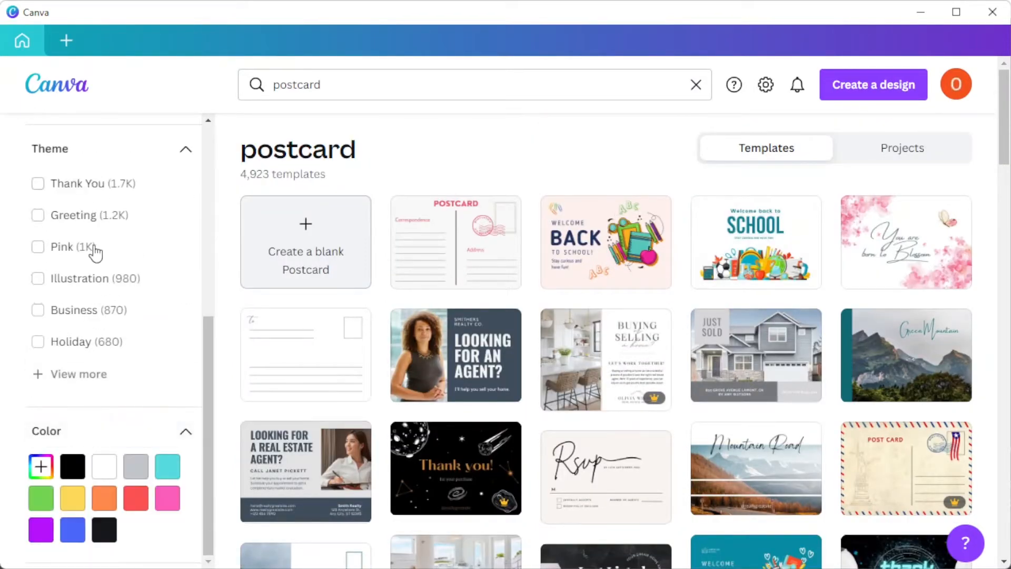
pyautogui.scroll(5, 111, 203)
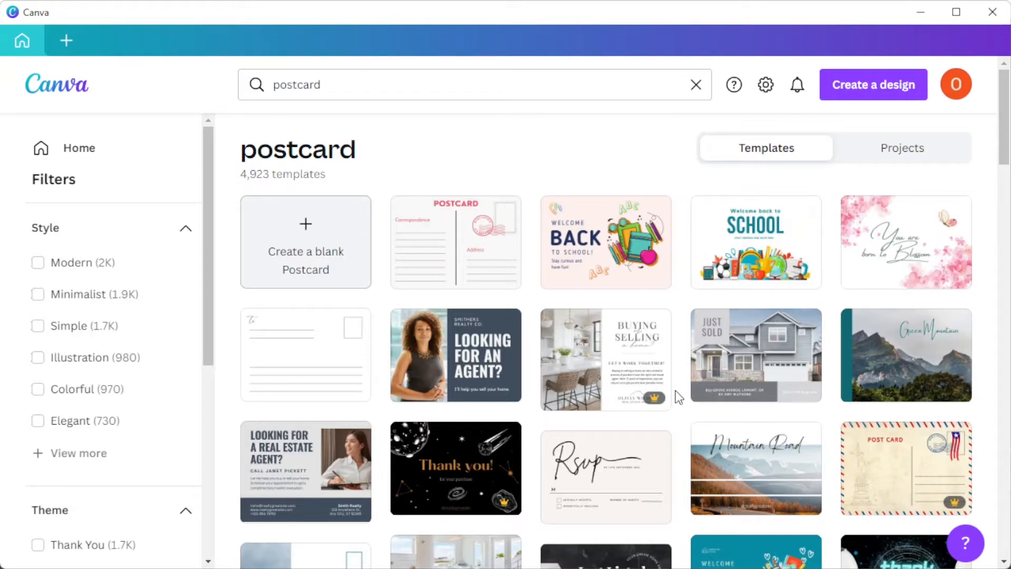
pyautogui.scroll(-1, 454, 404)
pyautogui.scroll(-2, 455, 405)
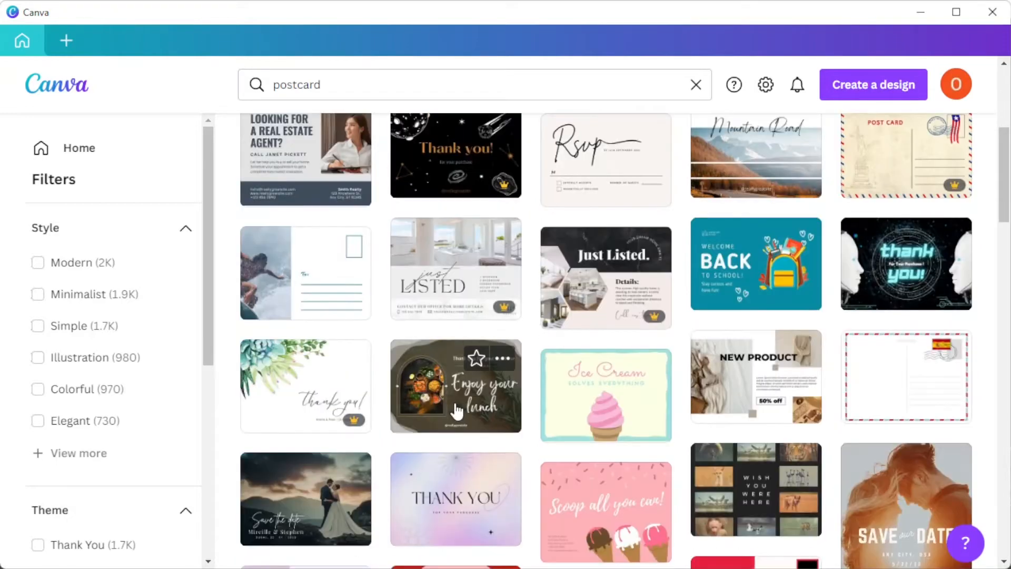
pyautogui.scroll(-3, 454, 405)
pyautogui.scroll(-1, 457, 410)
pyautogui.scroll(-1, 456, 409)
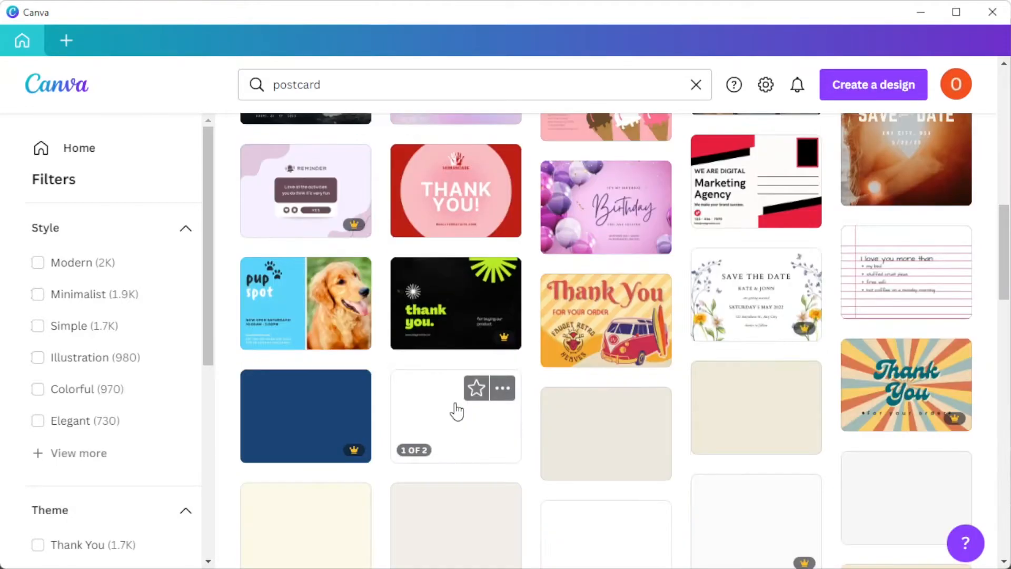
pyautogui.scroll(-1, 457, 409)
pyautogui.scroll(5, 457, 410)
pyautogui.scroll(3, 456, 409)
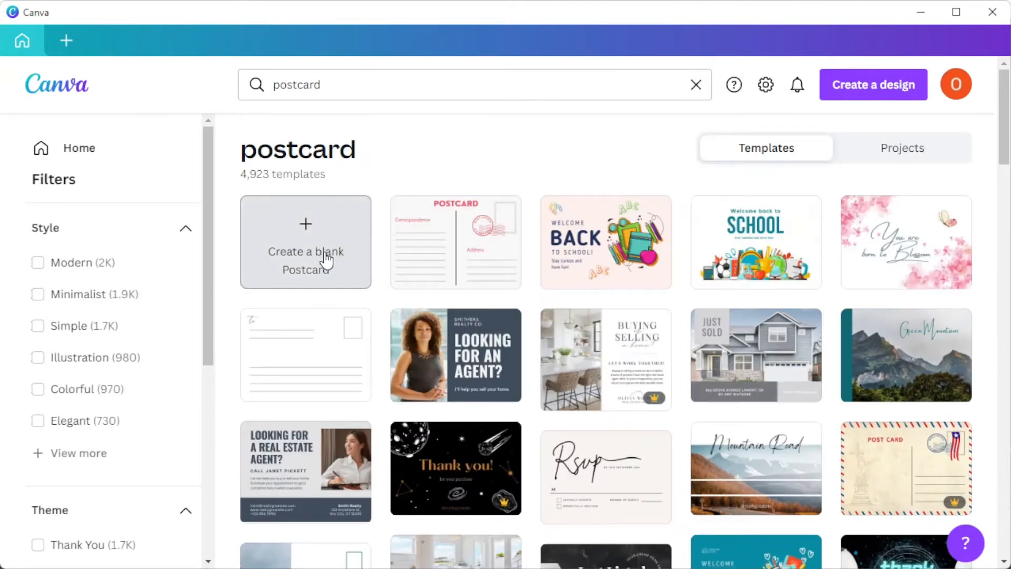
# - Start a design from the Black And White Illustrated Space Thank you postcard template
pyautogui.click(284, 252)
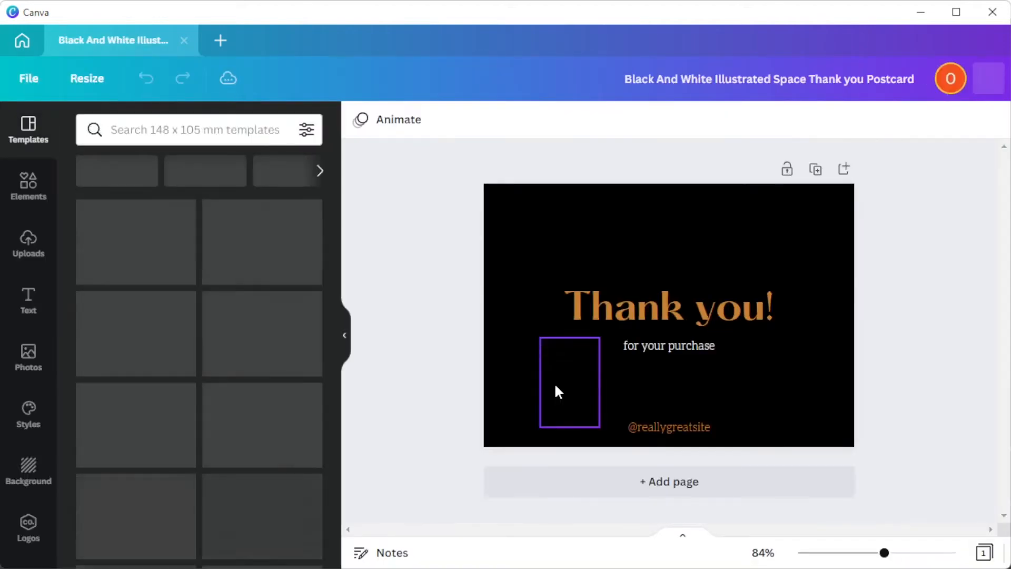
pyautogui.click(411, 127)
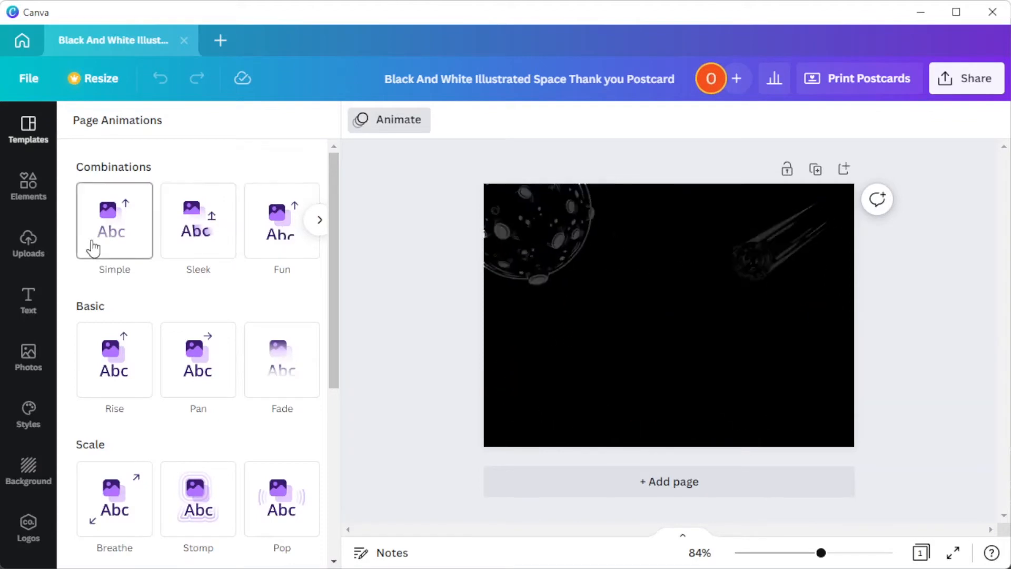
# - Try Rise, Breathe and Neon page animations, settle on Drift, then select the planet illustration
pyautogui.click(132, 389)
pyautogui.scroll(-2, 270, 414)
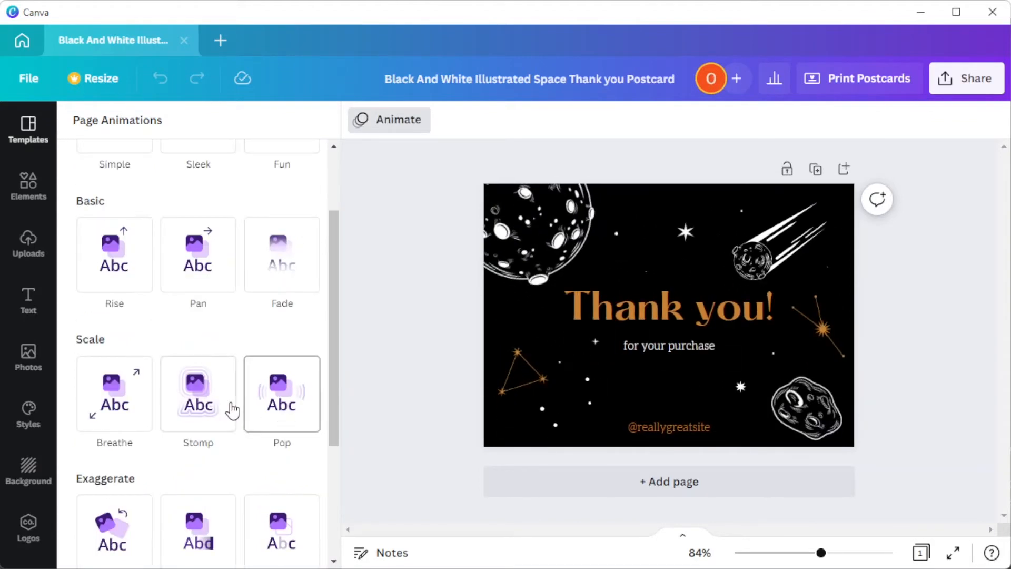
pyautogui.click(113, 388)
pyautogui.scroll(-2, 126, 391)
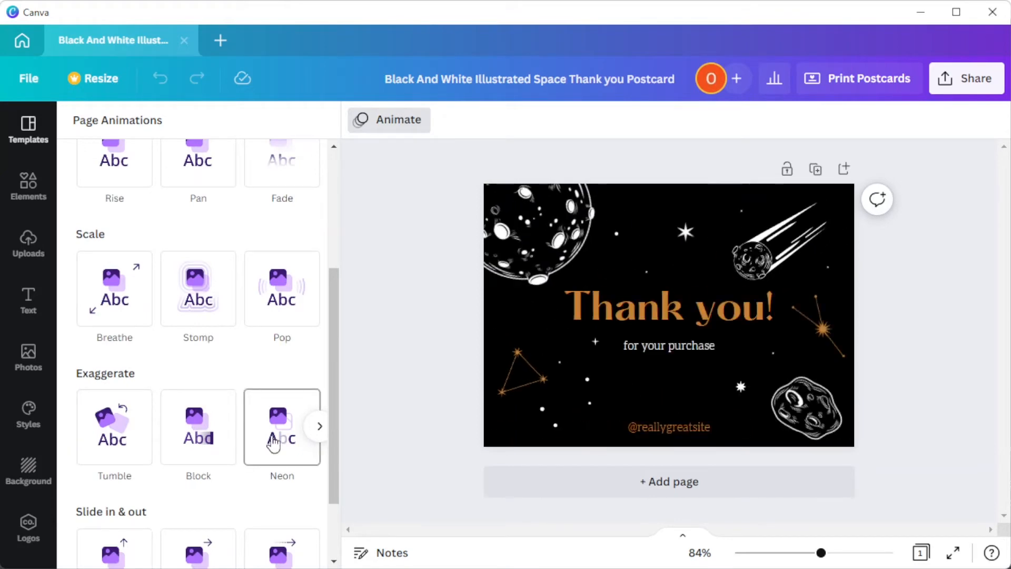
pyautogui.click(273, 443)
pyautogui.scroll(-3, 275, 445)
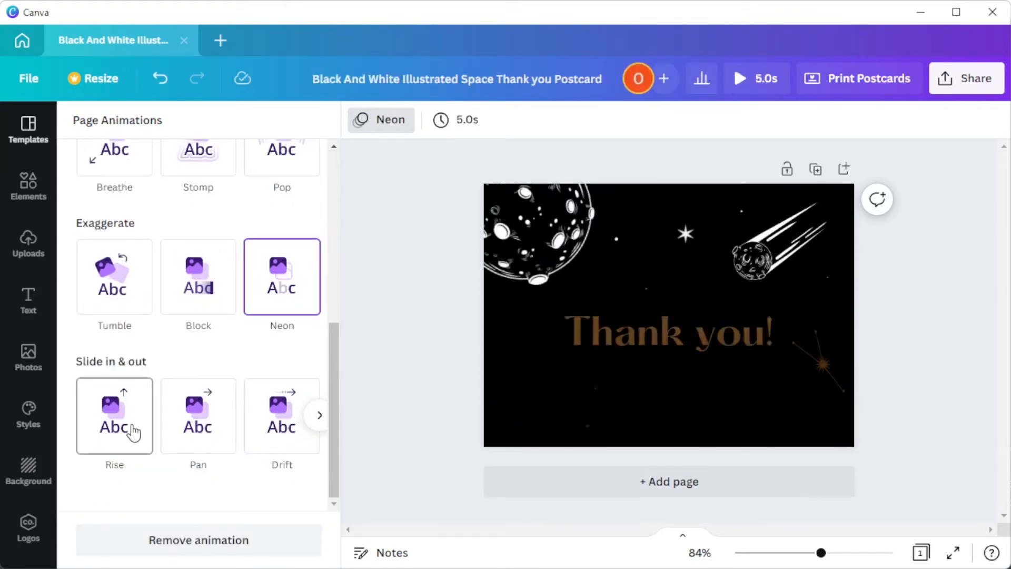
pyautogui.click(282, 448)
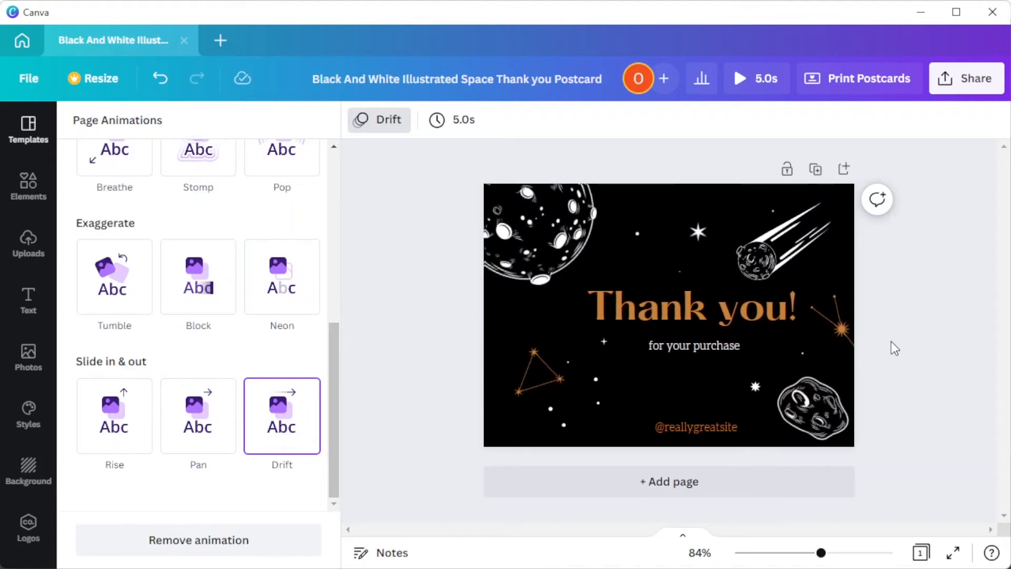
pyautogui.click(548, 248)
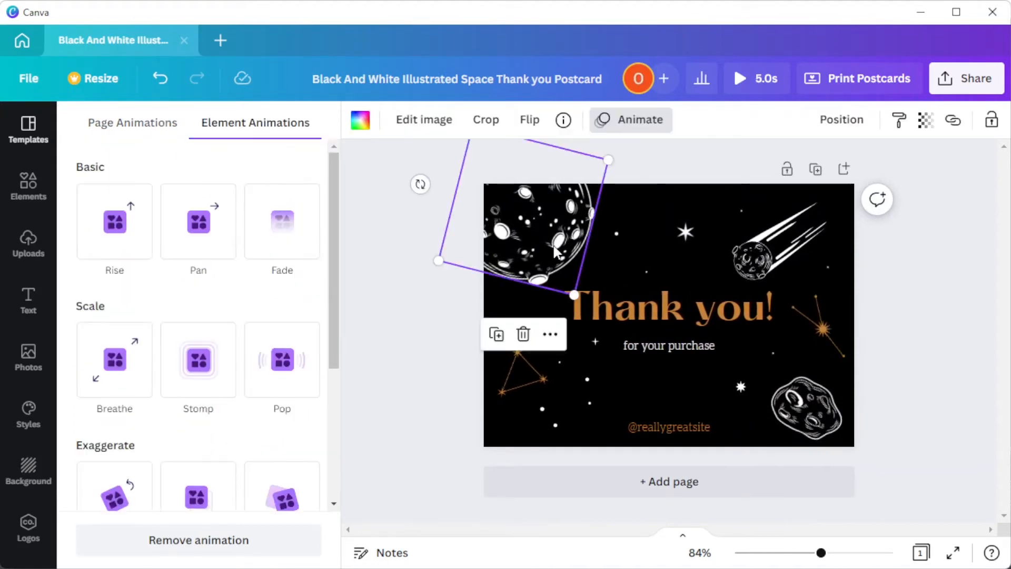
# - Browse the planet illustration's image effects, then show the uploaded images
pyautogui.click(425, 119)
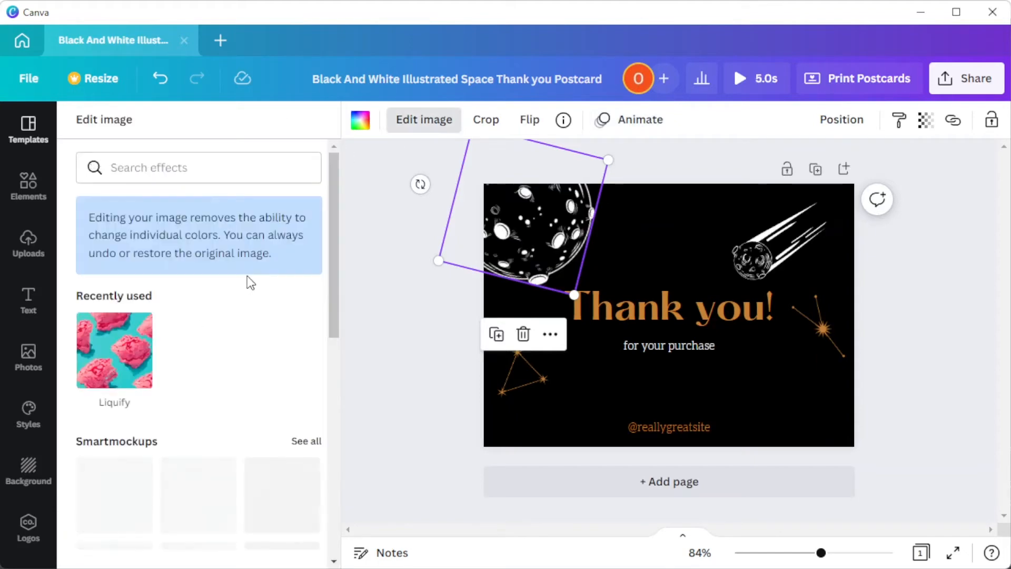
pyautogui.scroll(-3, 245, 277)
pyautogui.scroll(2, 239, 277)
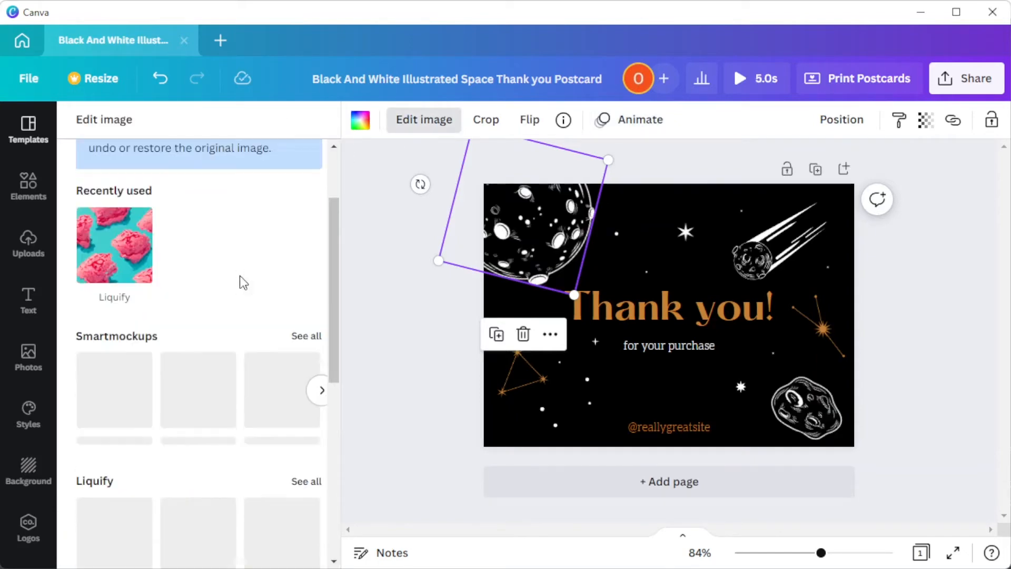
pyautogui.scroll(-4, 241, 280)
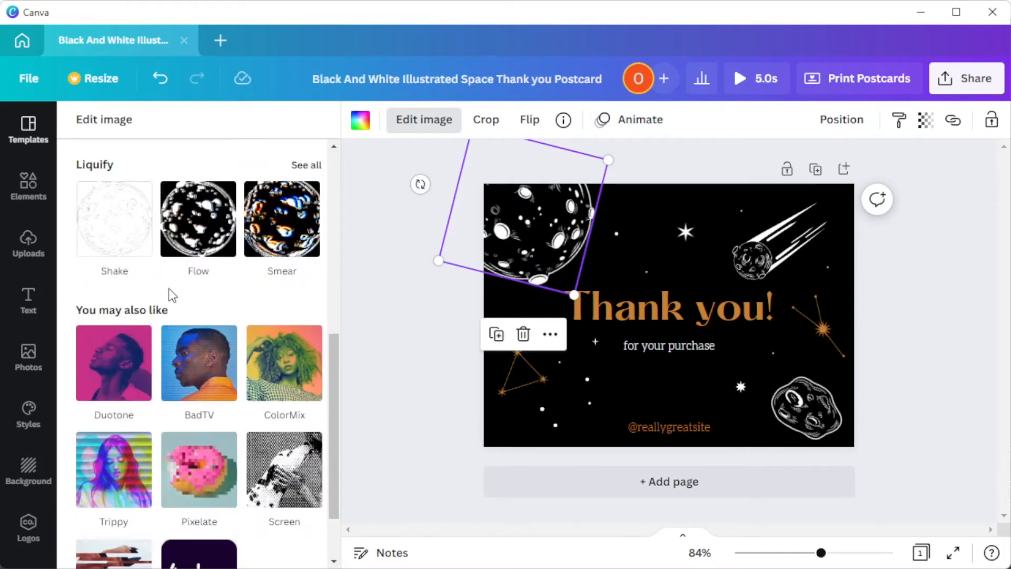
pyautogui.scroll(-1, 198, 303)
pyautogui.scroll(10, 214, 286)
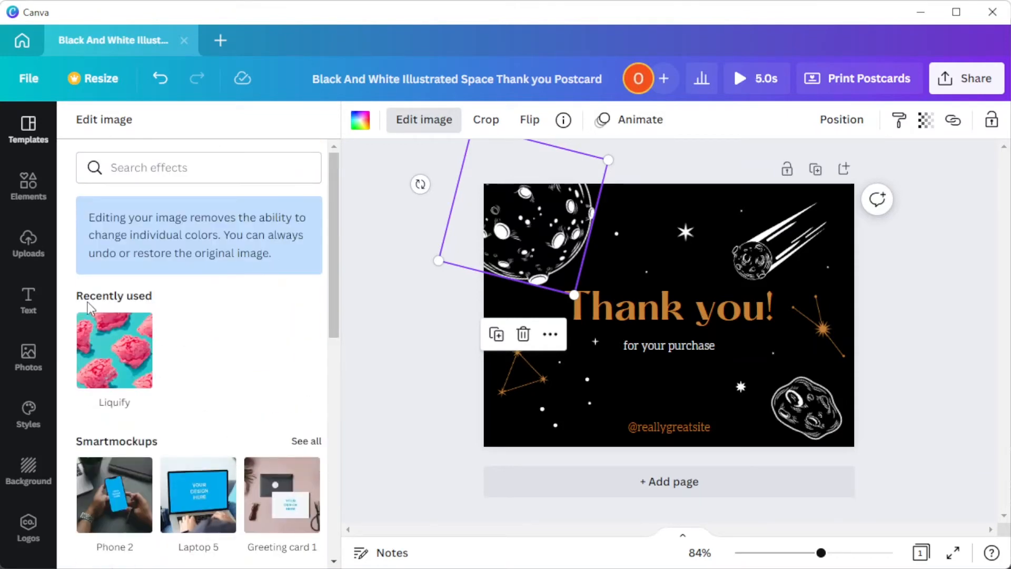
pyautogui.click(28, 251)
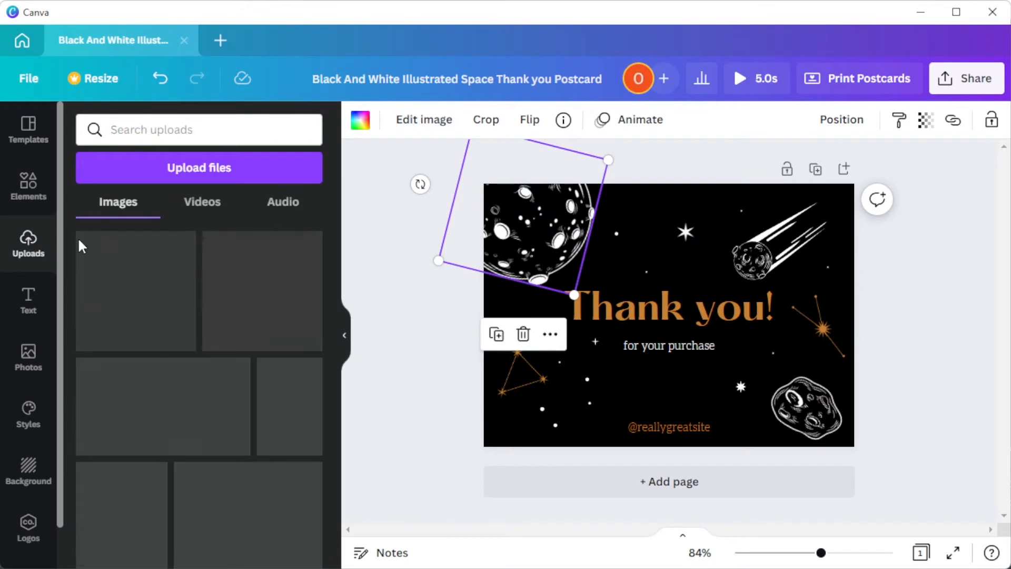
# - Browse the styled font combinations in the Text panel
pyautogui.click(35, 299)
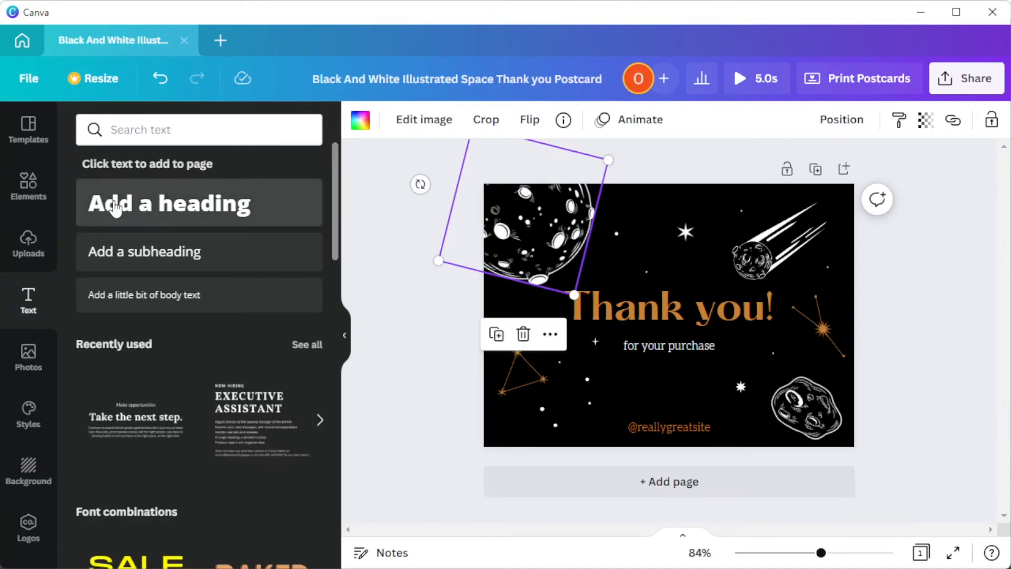
pyautogui.scroll(-5, 149, 375)
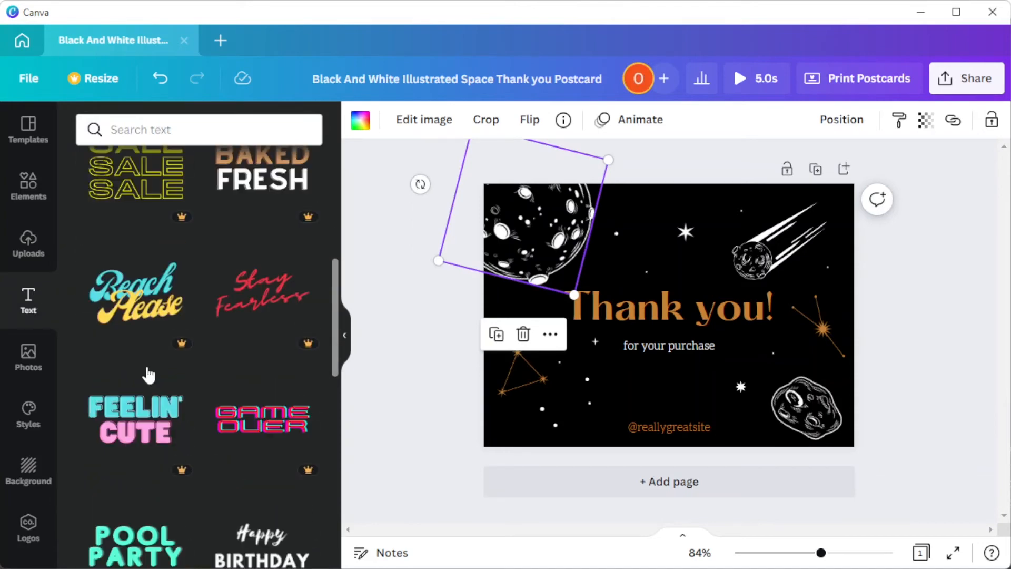
pyautogui.scroll(-1, 257, 331)
pyautogui.scroll(-1, 197, 354)
pyautogui.scroll(-4, 210, 388)
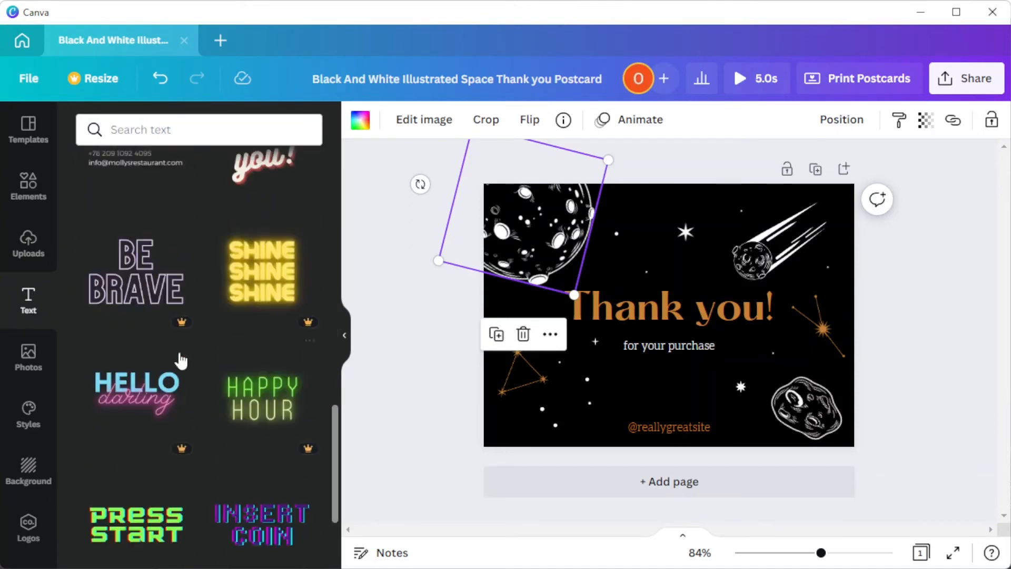
pyautogui.scroll(-3, 181, 357)
pyautogui.scroll(-1, 190, 348)
pyautogui.scroll(-4, 190, 348)
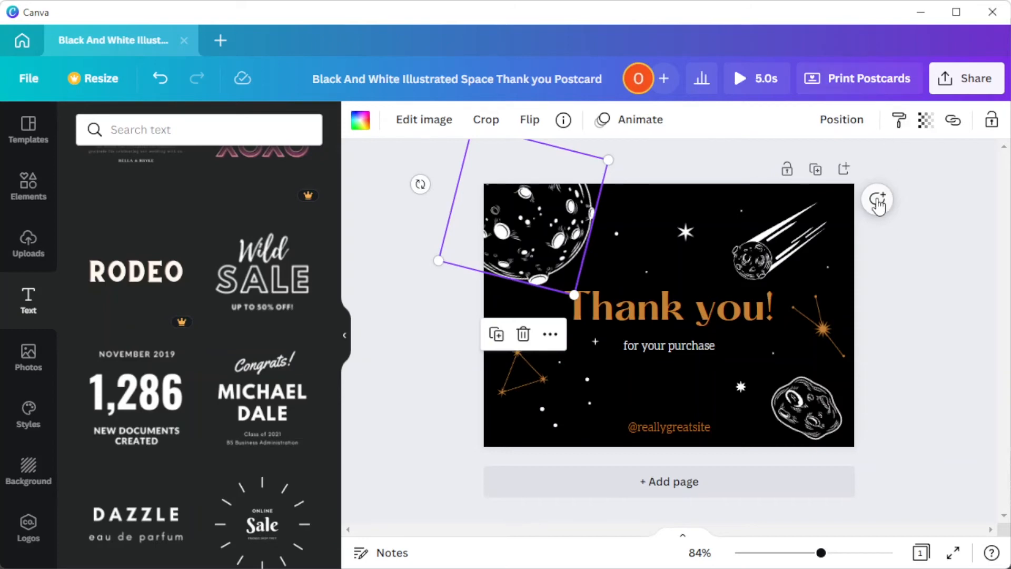
# - Set the print order to A5 size, deluxe paper, uncoated finish, 25 postcards
pyautogui.click(864, 83)
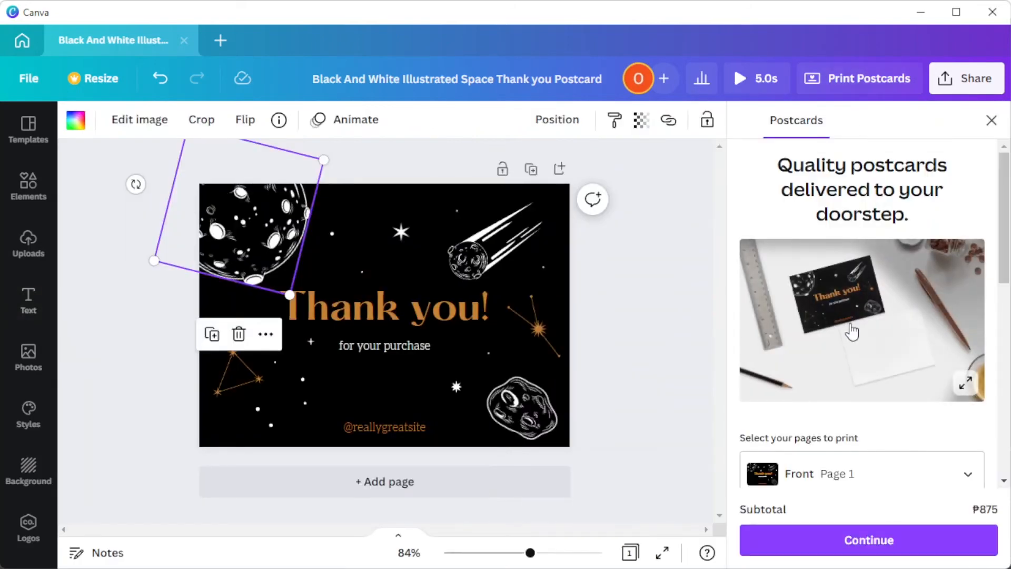
pyautogui.scroll(-3, 852, 324)
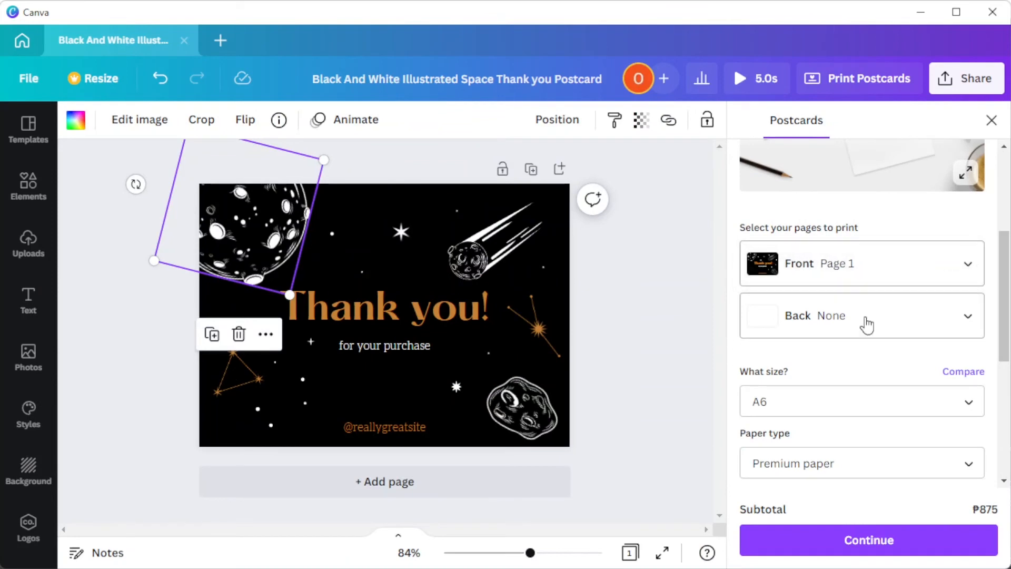
pyautogui.scroll(-4, 865, 323)
pyautogui.scroll(1, 864, 320)
pyautogui.click(858, 207)
pyautogui.click(858, 266)
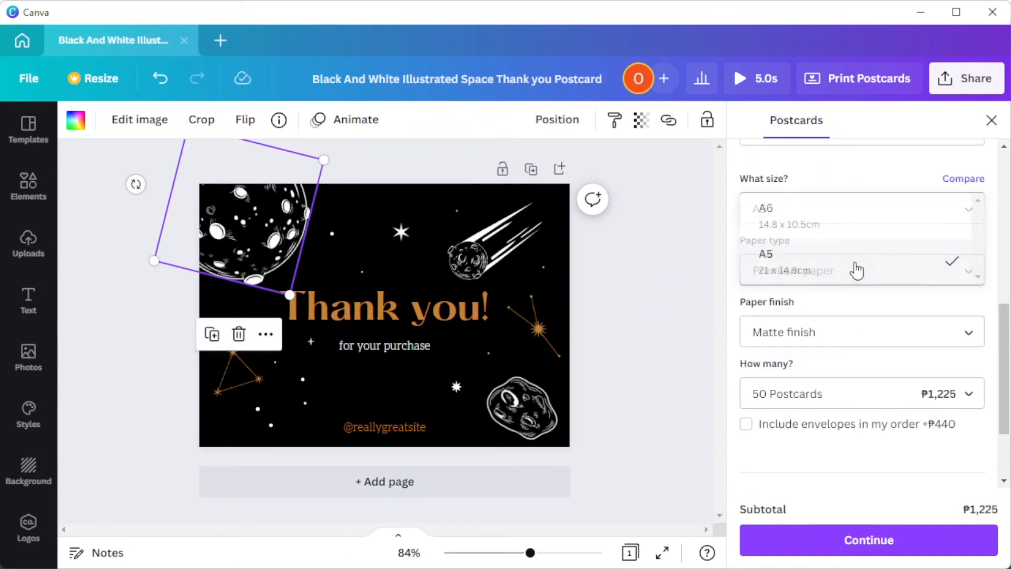
pyautogui.click(824, 329)
pyautogui.click(820, 430)
pyautogui.click(826, 395)
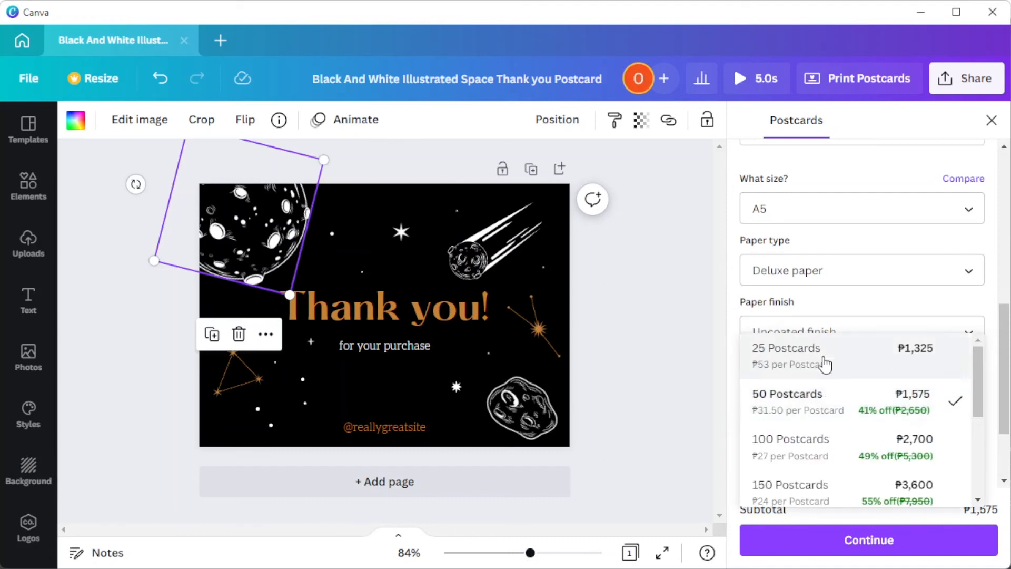
pyautogui.click(826, 357)
# - Close the print panel and deselect the planet to show the page's Drift animation
pyautogui.click(992, 120)
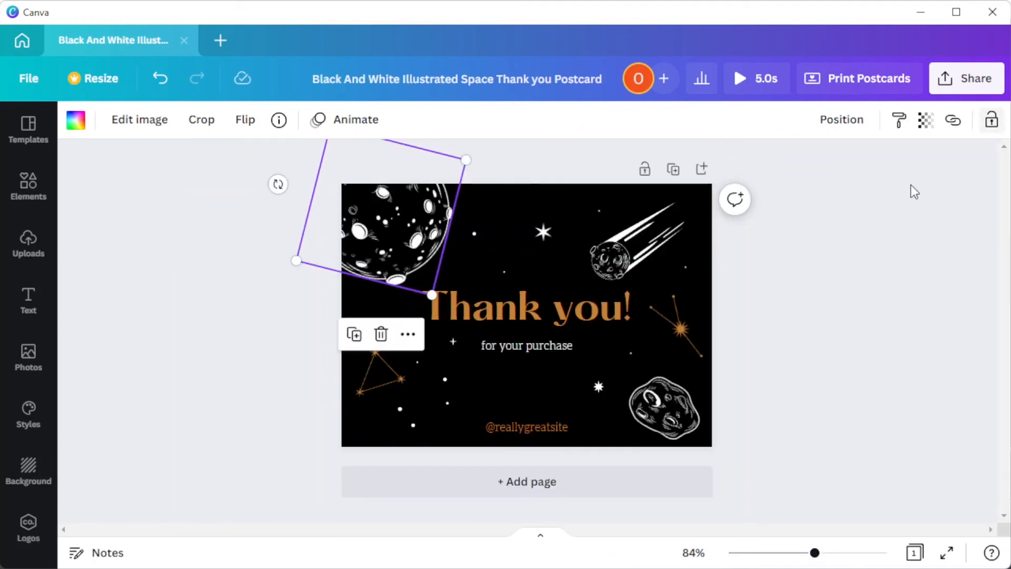
pyautogui.click(686, 356)
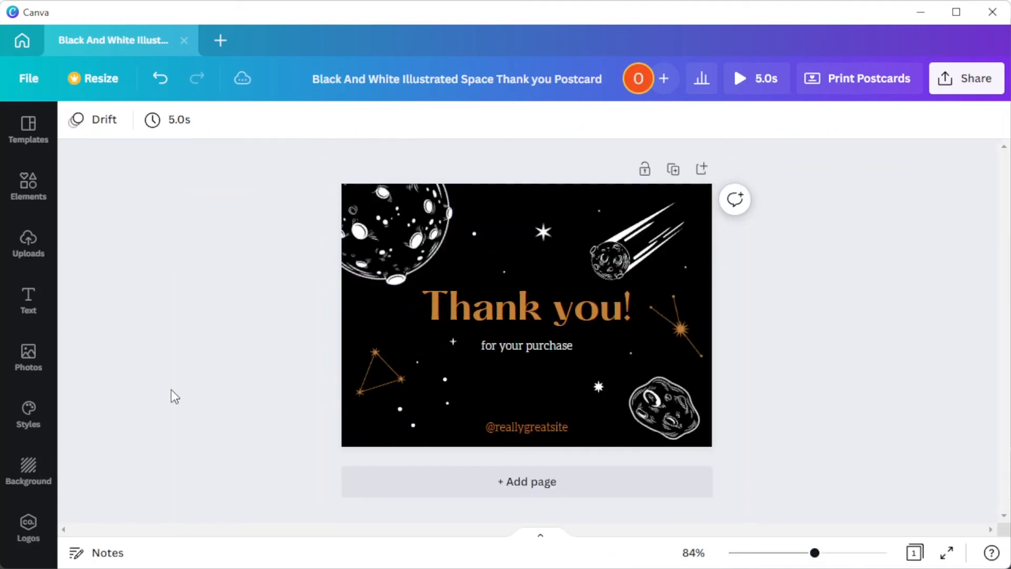